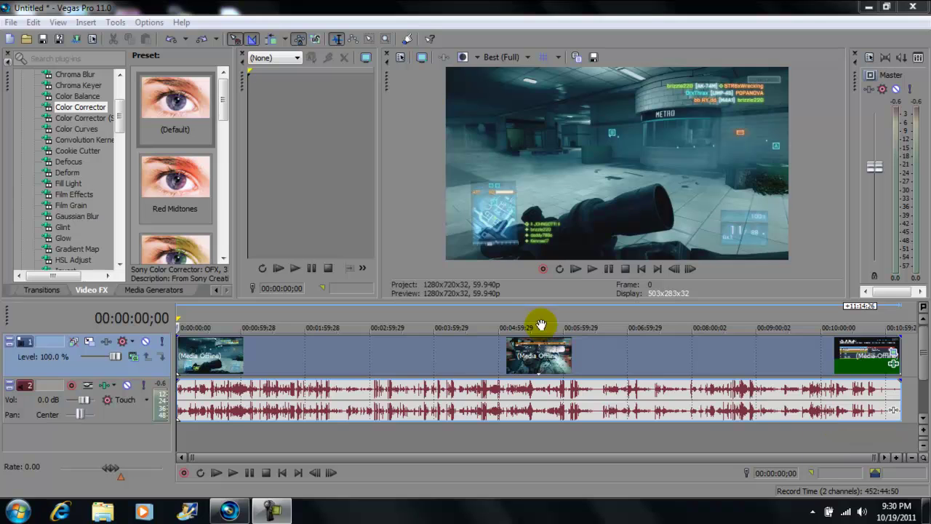
- Place the playhead at 00:03:41;29 so the preview shows the scoped rifle view
click(414, 353)
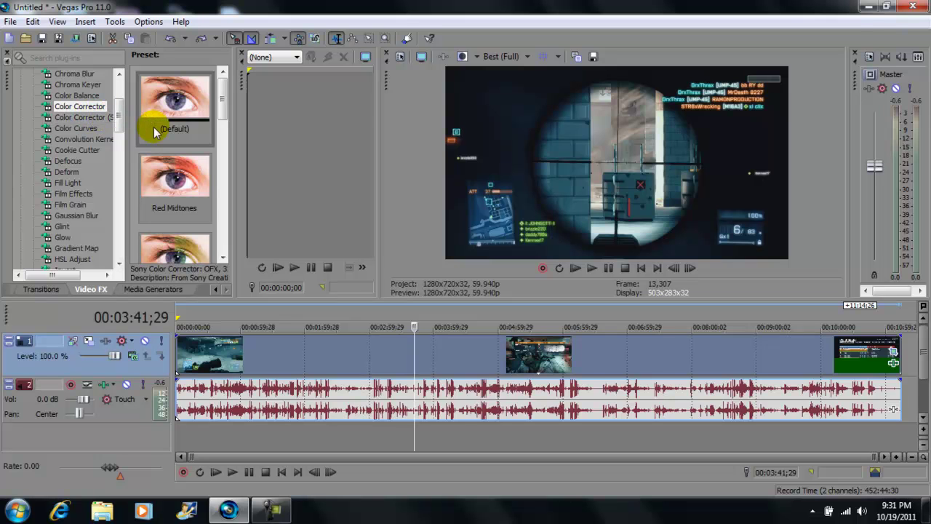
- Apply Color Corrector (Default) to the video clip, inspect its Low/Mid/High wheels, then close it
mouse_move(153, 126)
mouse_down()
mouse_move(172, 131)
mouse_move(323, 358)
mouse_up()
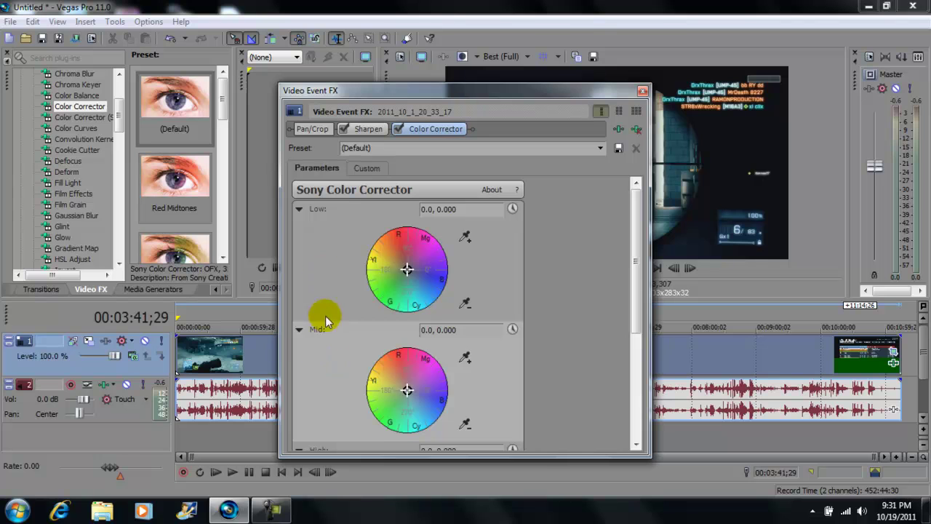
click(637, 376)
drag(637, 376, 633, 255)
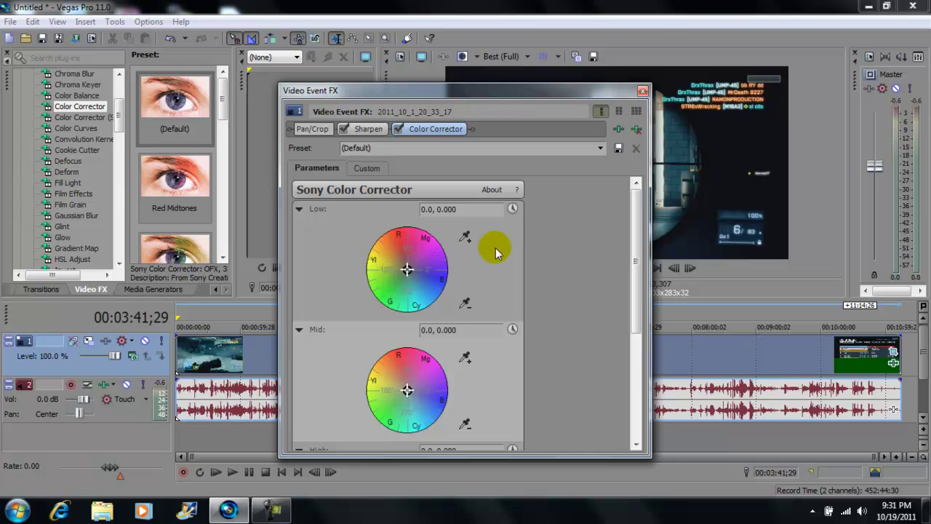
click(641, 91)
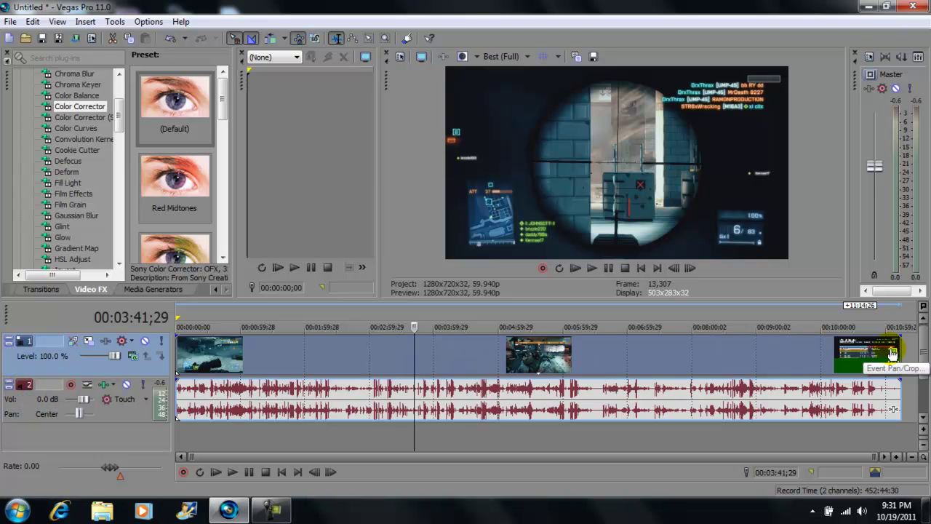
click(892, 354)
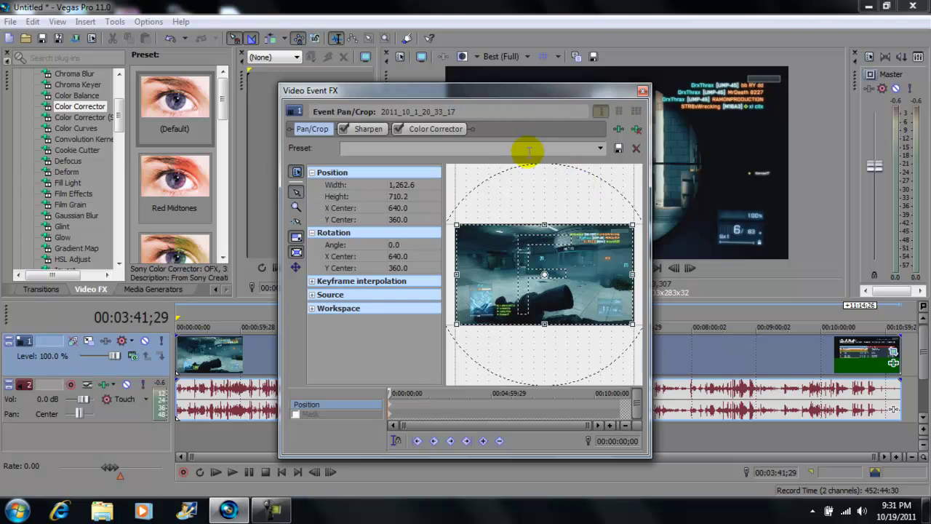
click(641, 91)
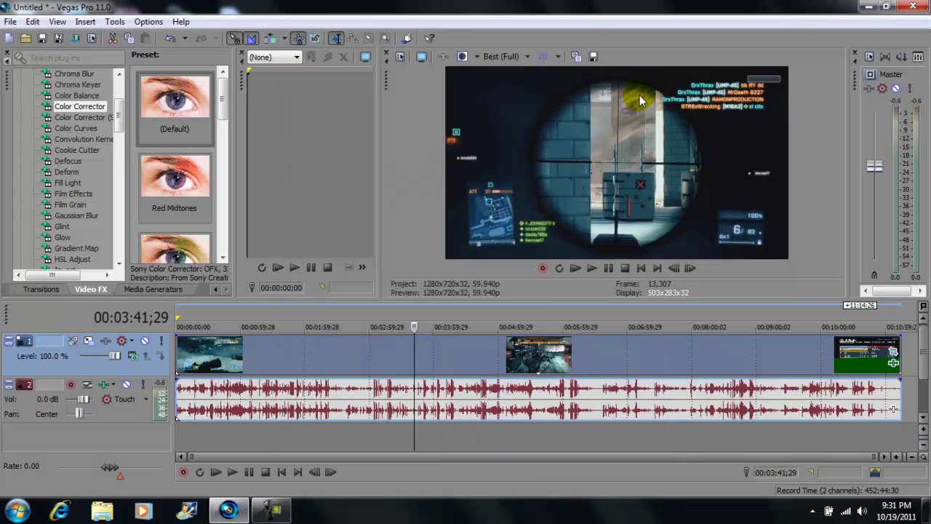
click(918, 57)
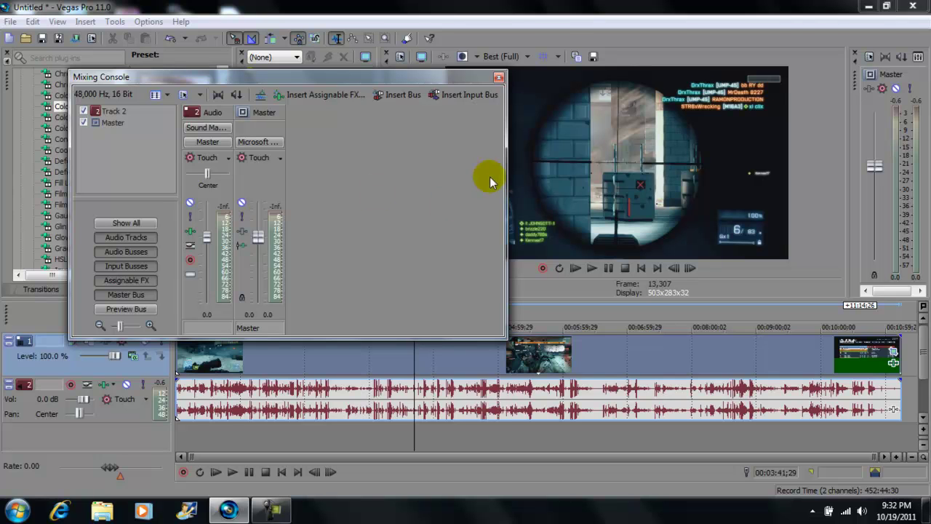
click(498, 77)
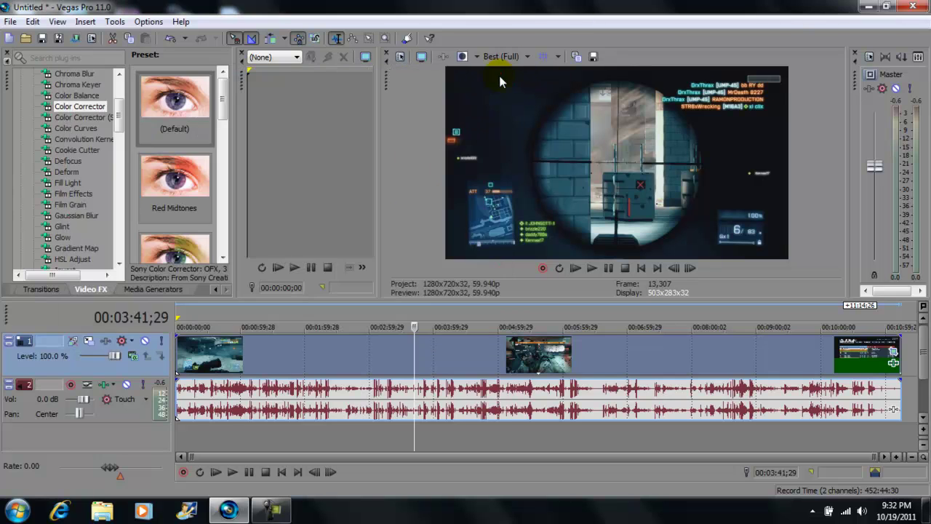
- Confirm project video properties: HD 720-60p, 1280x720, 59.940 fps, Best quality
click(400, 56)
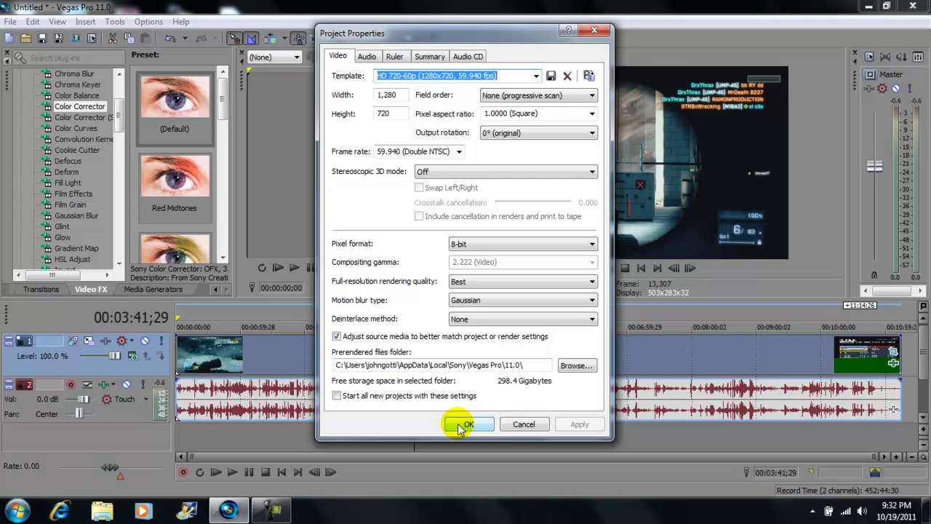
click(465, 424)
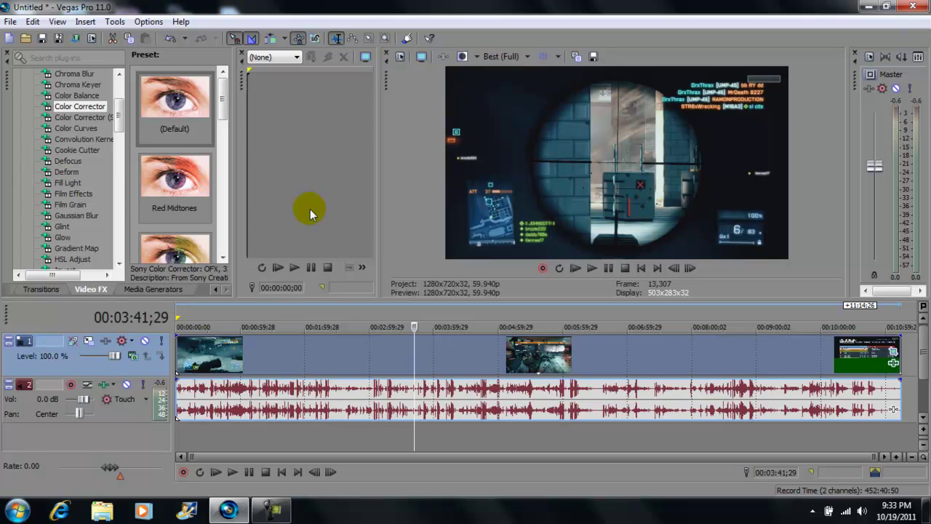
click(11, 21)
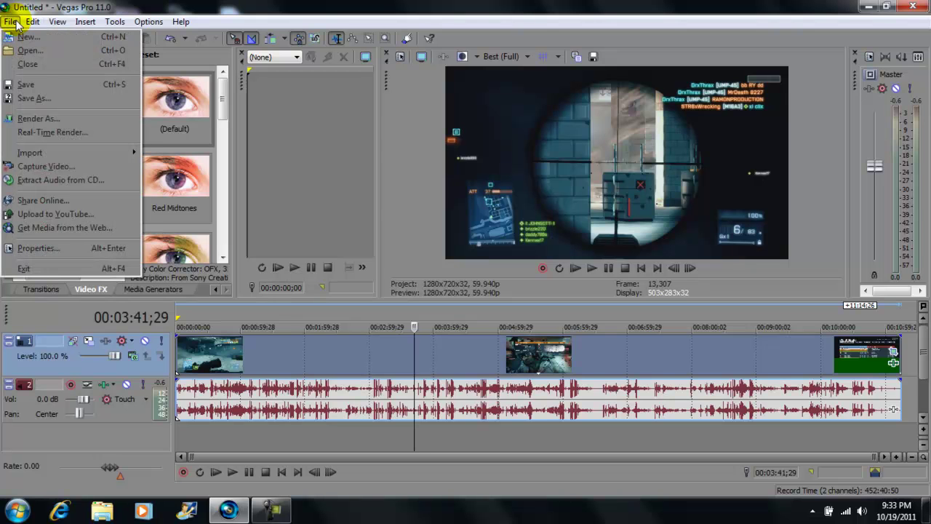
click(29, 119)
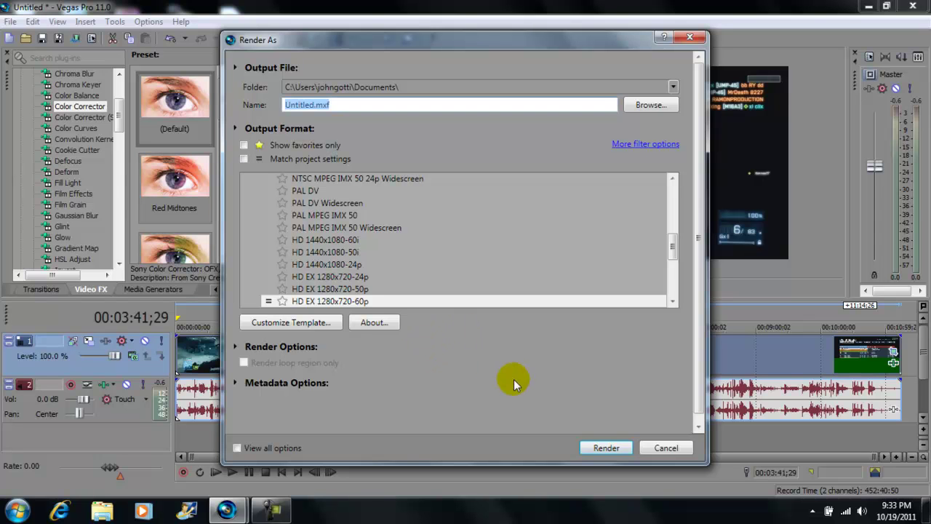
click(240, 348)
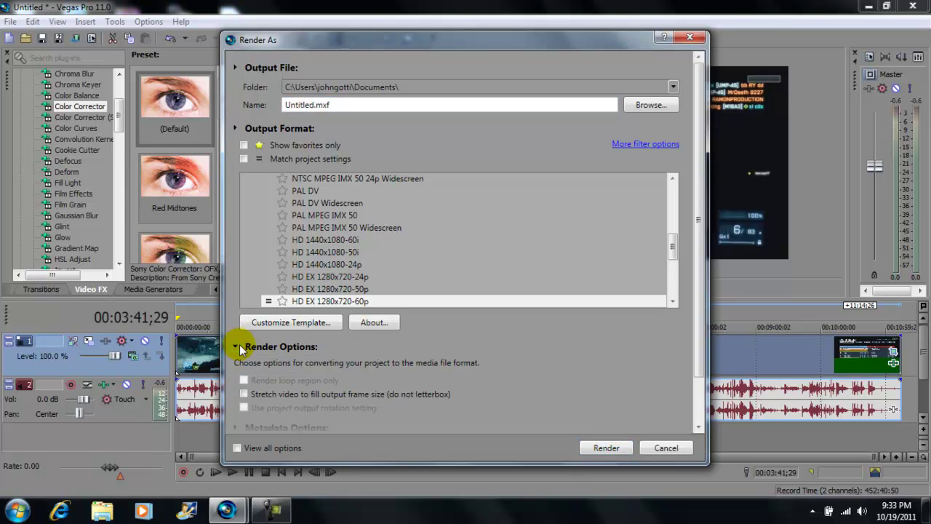
click(237, 346)
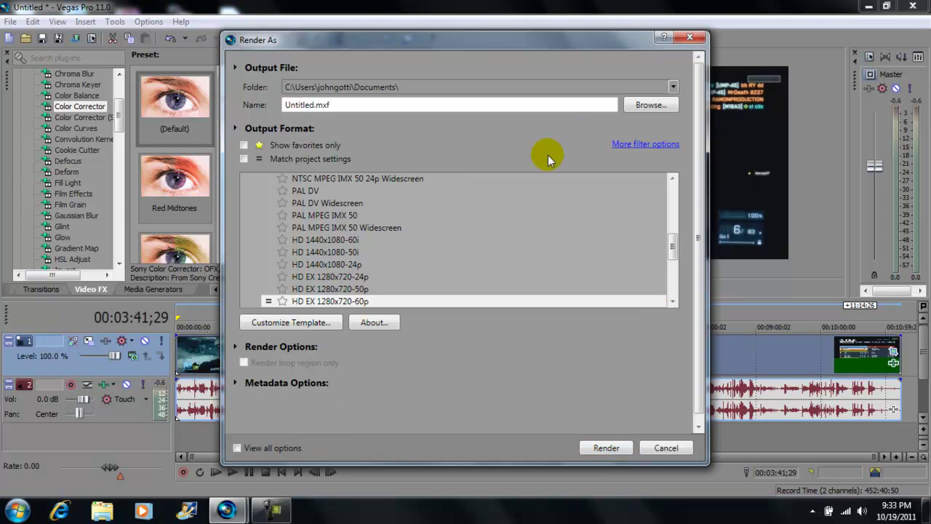
click(688, 38)
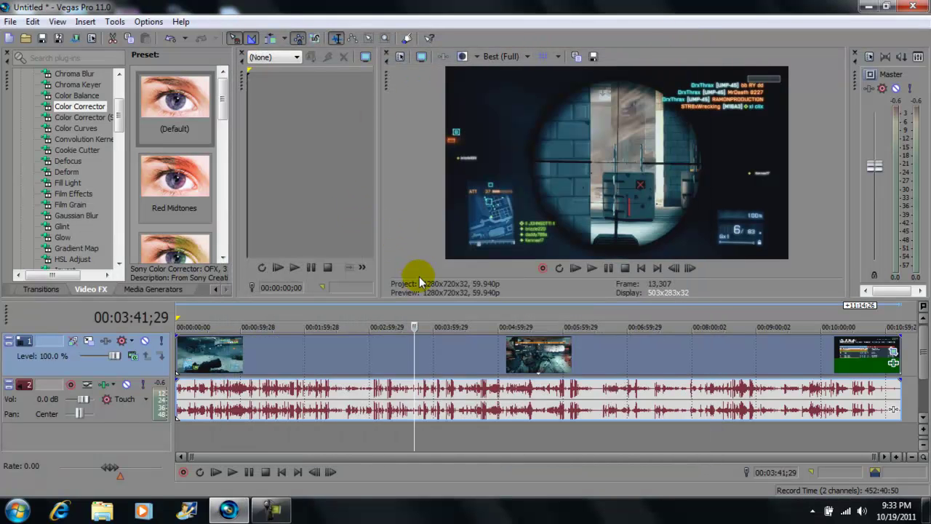
- Move the playhead into the first clip and scrub it to 00:02:46;04
click(239, 356)
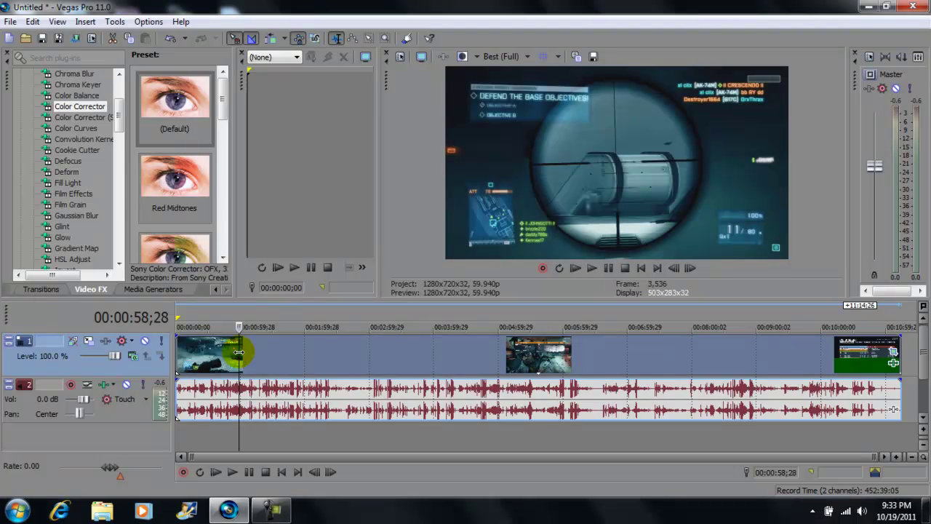
drag(239, 352, 354, 357)
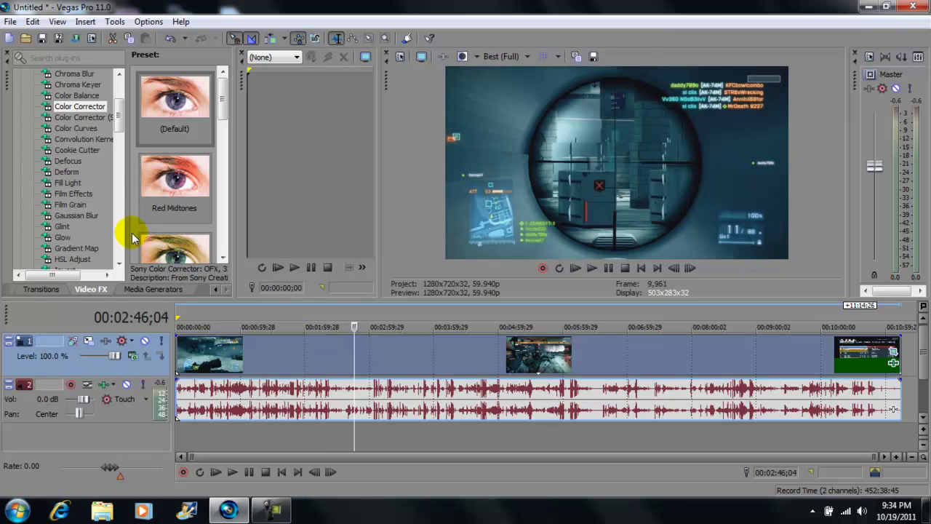
- Preview the Titles & Text generator presets one by one, from Action Flip down to Slide Up
click(152, 290)
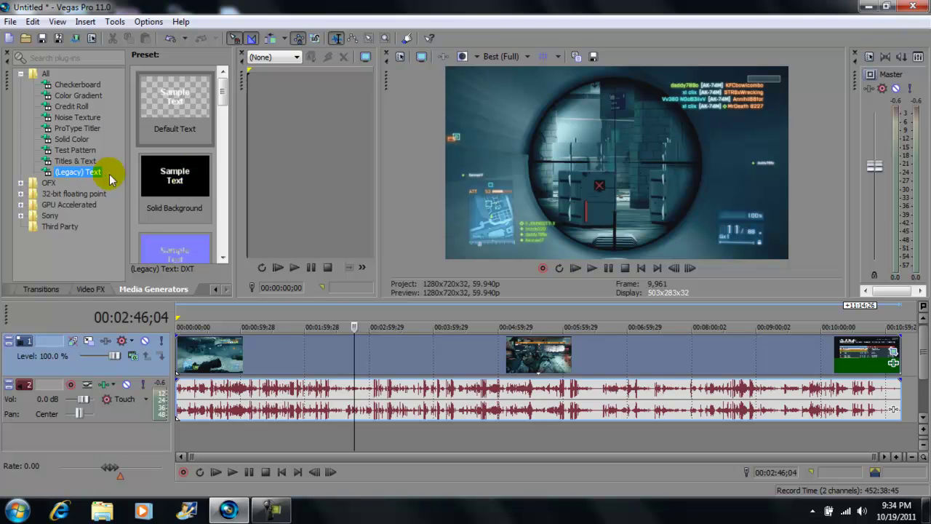
click(93, 161)
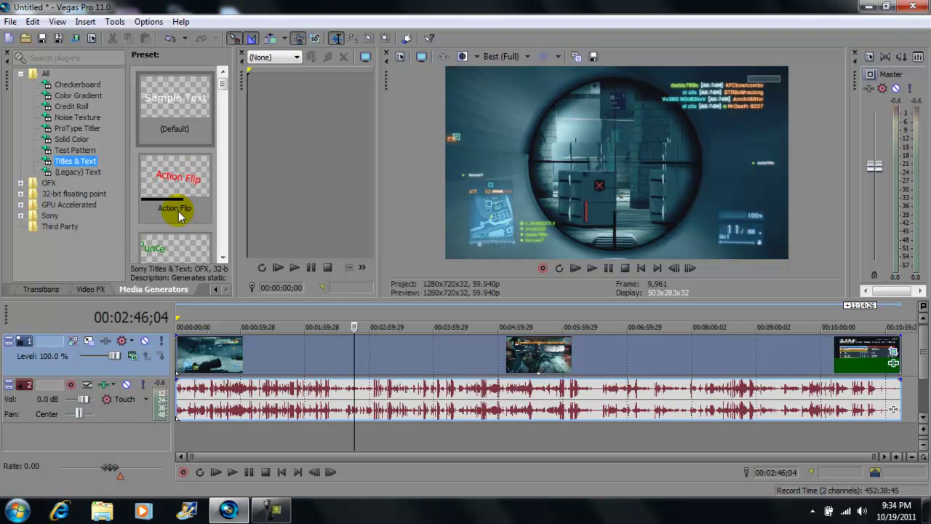
click(222, 256)
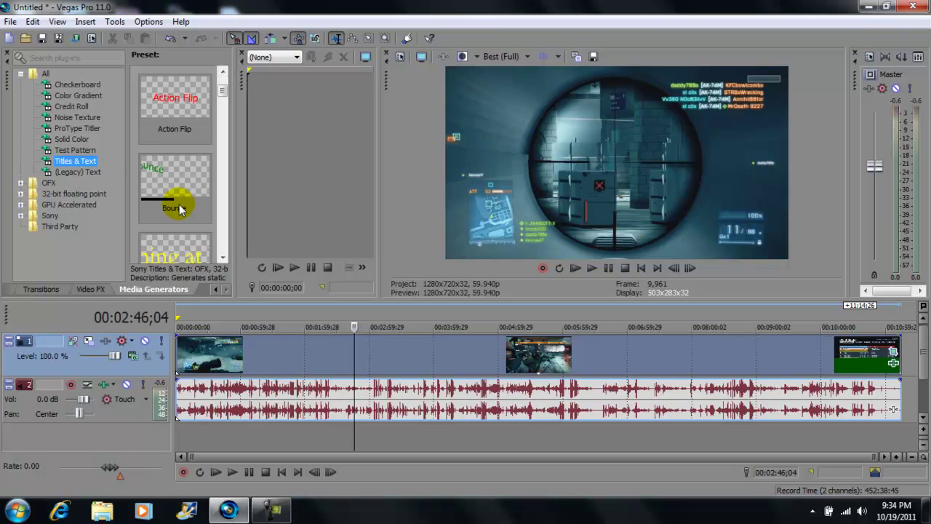
click(224, 259)
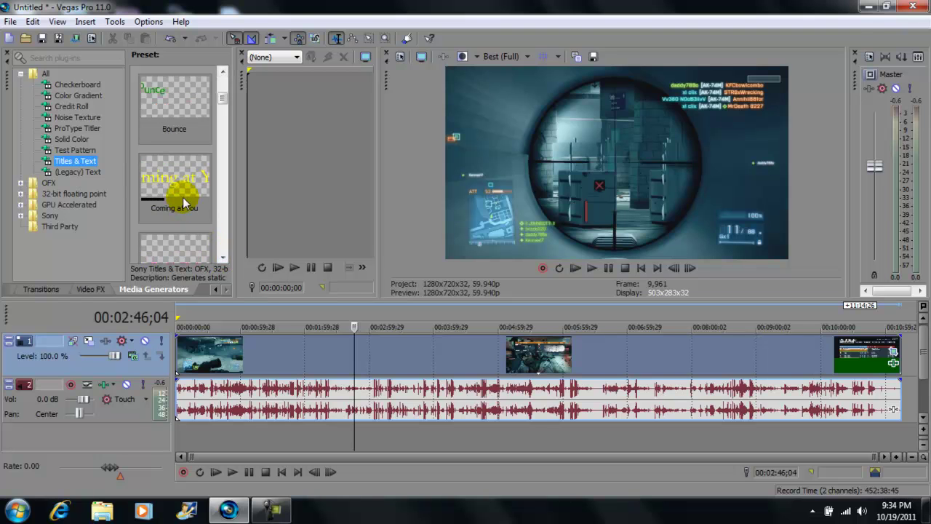
click(223, 259)
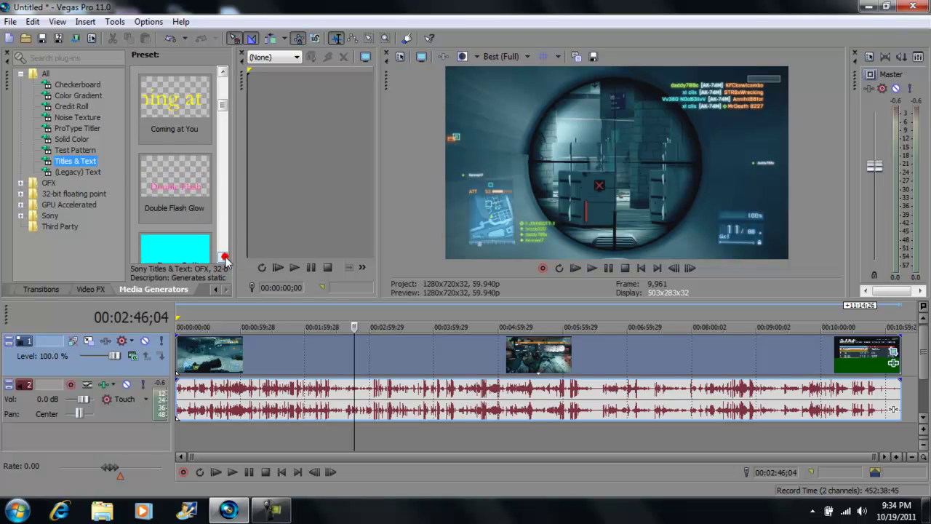
mouse_move(175, 186)
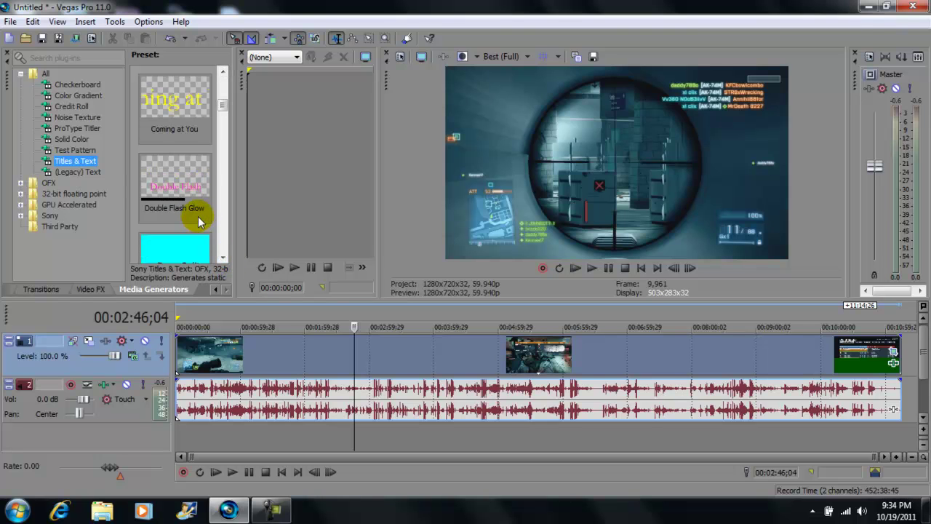
click(223, 258)
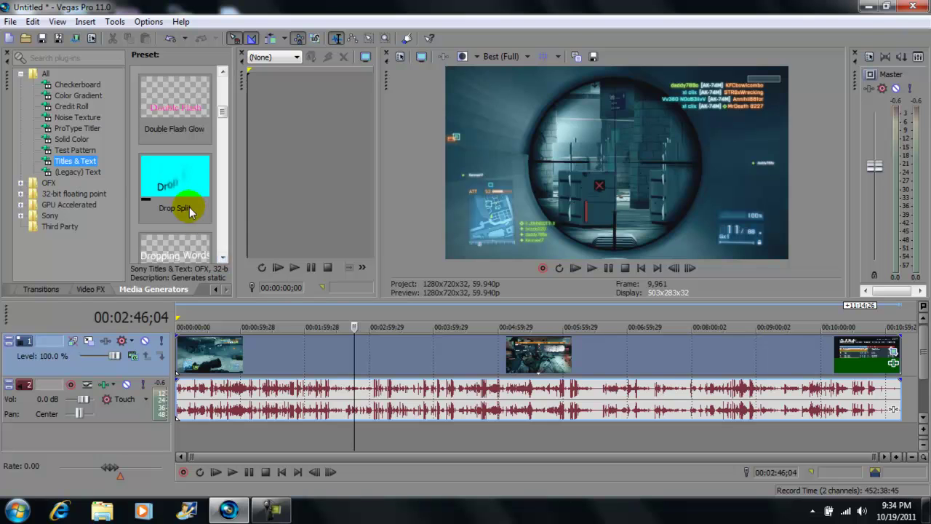
click(223, 258)
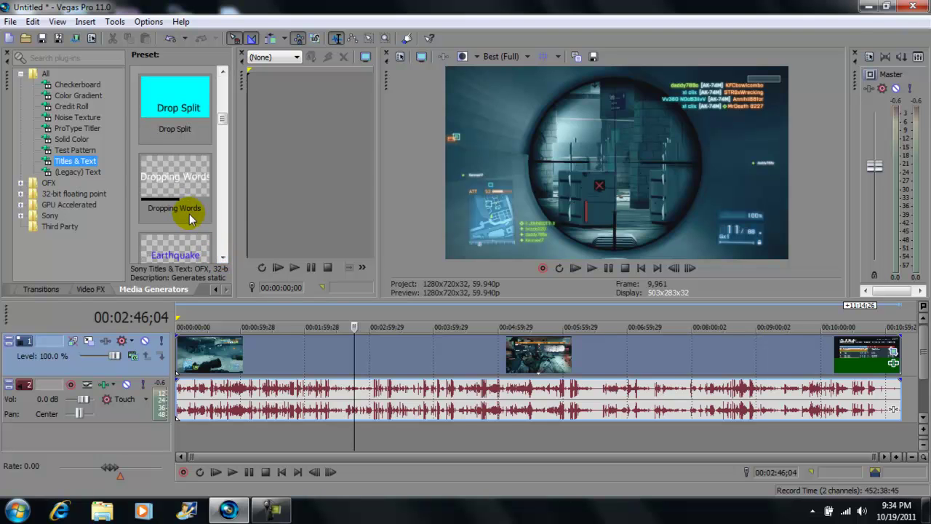
click(223, 258)
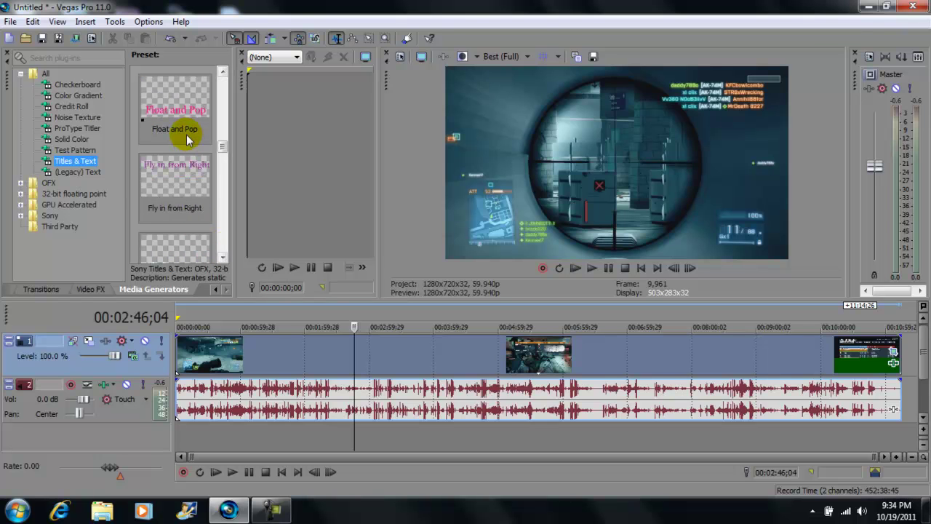
mouse_move(175, 176)
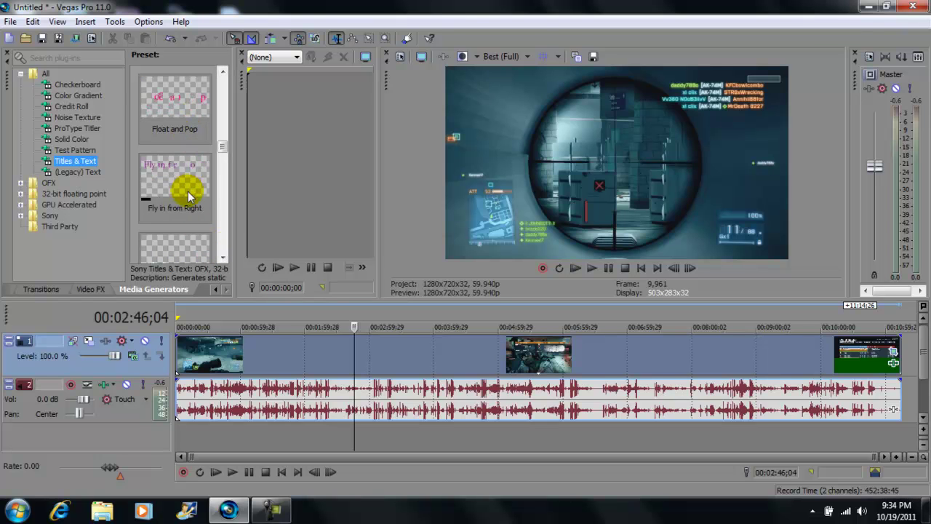
click(223, 258)
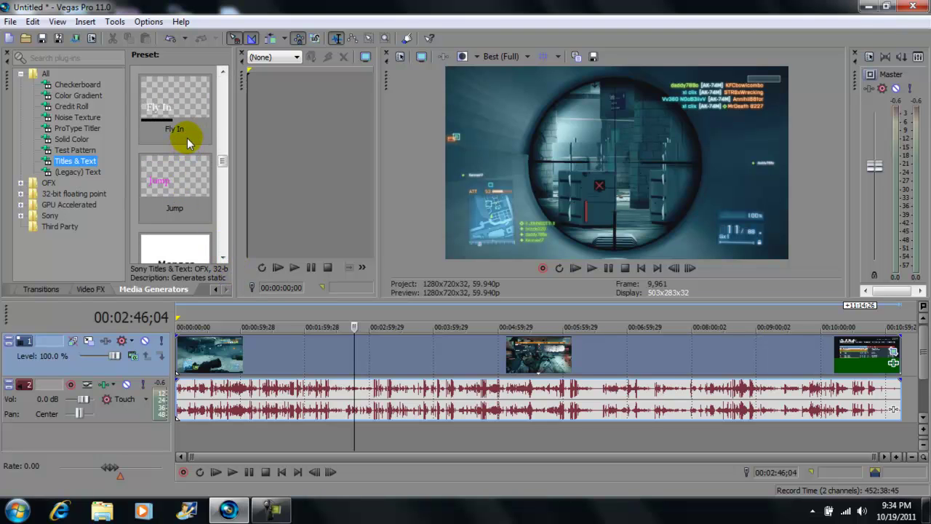
click(223, 258)
mouse_move(175, 188)
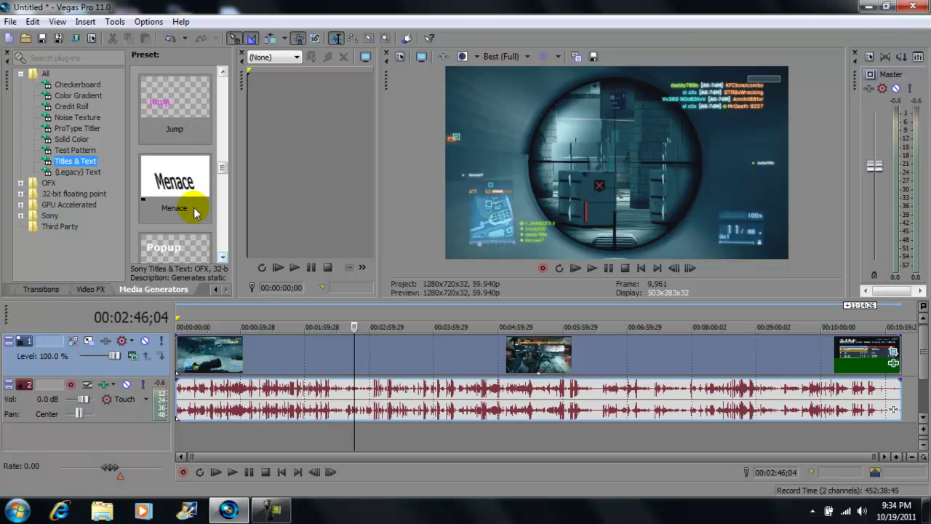
click(224, 258)
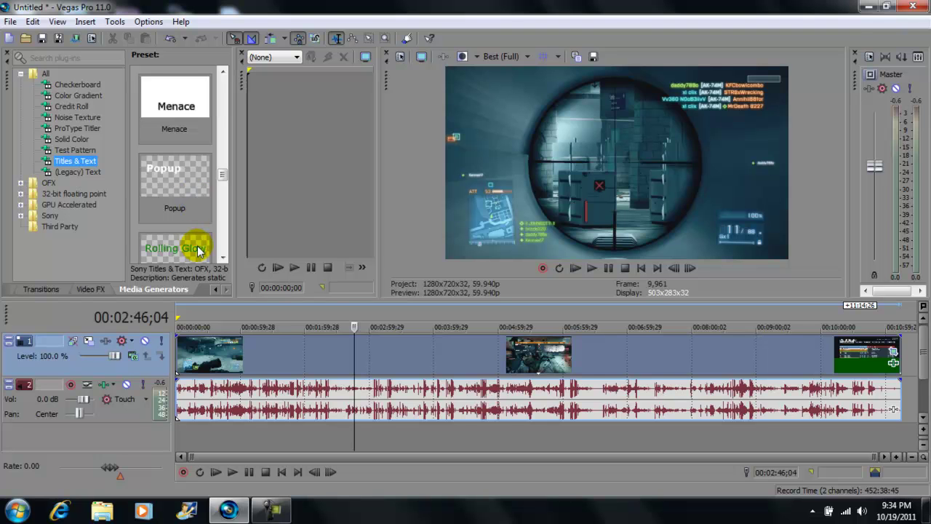
click(221, 258)
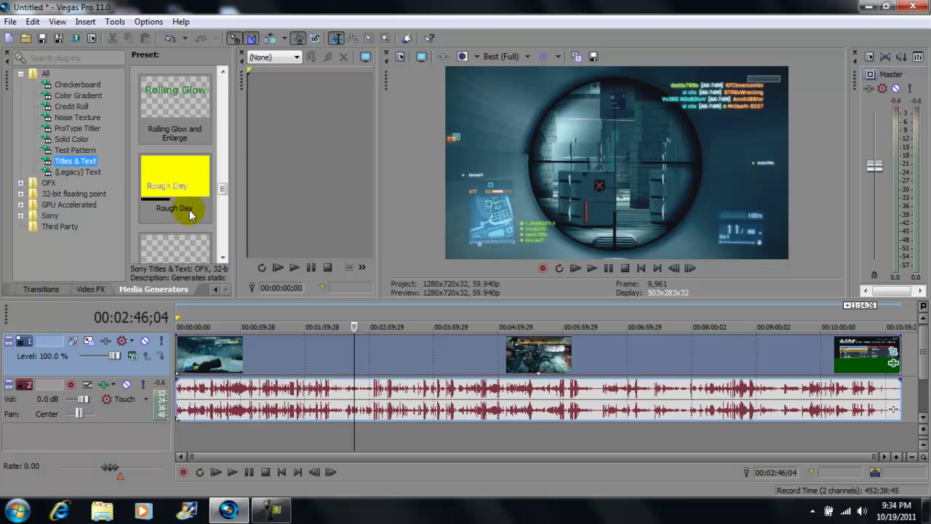
click(222, 258)
mouse_move(174, 189)
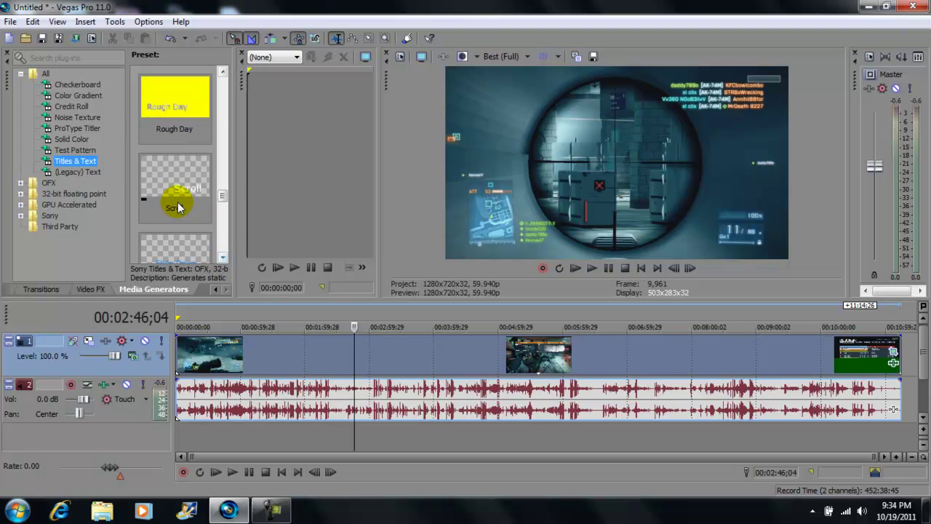
click(222, 258)
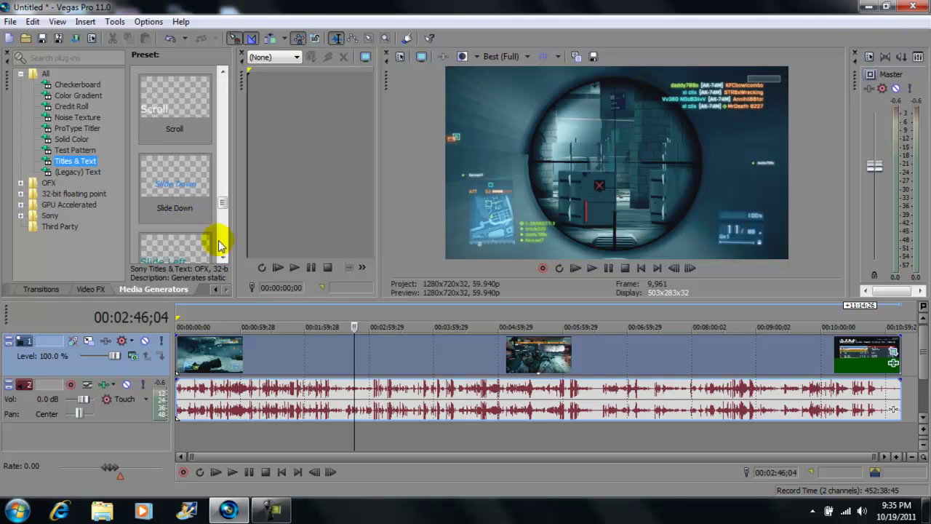
click(223, 258)
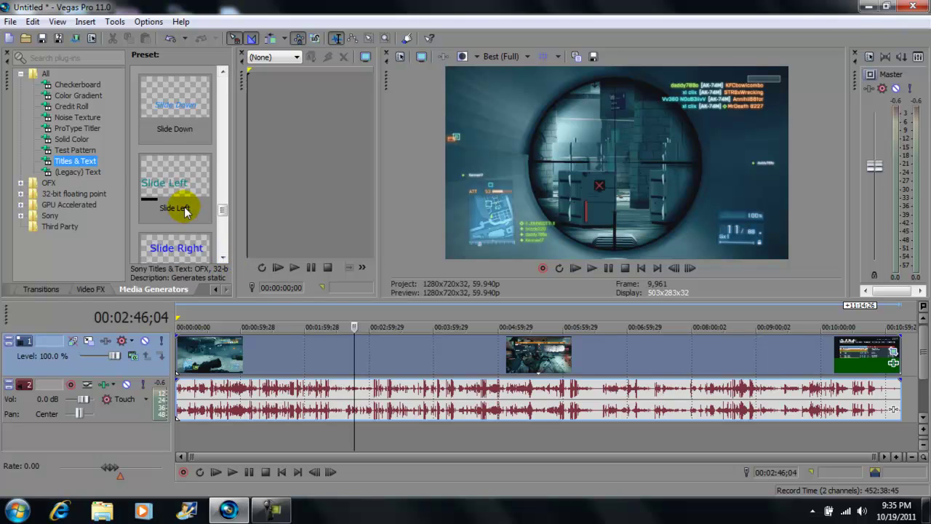
mouse_move(176, 247)
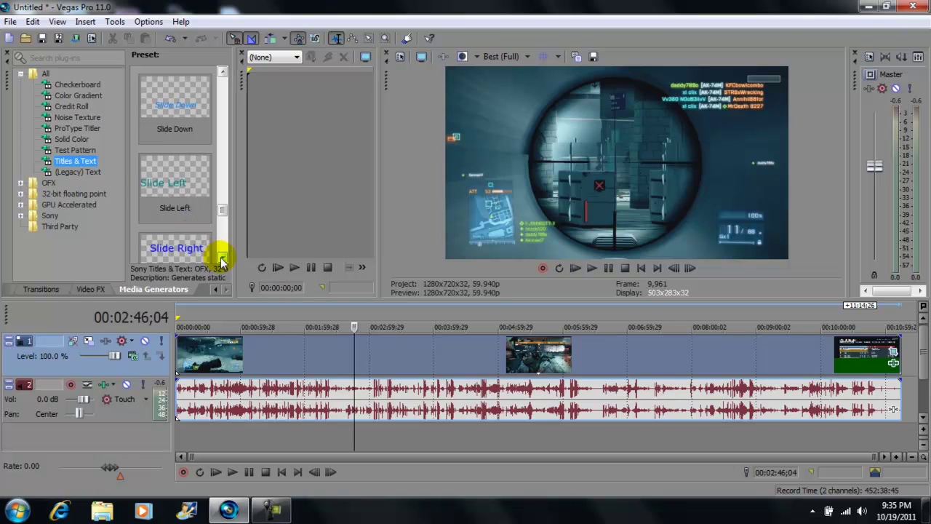
click(223, 258)
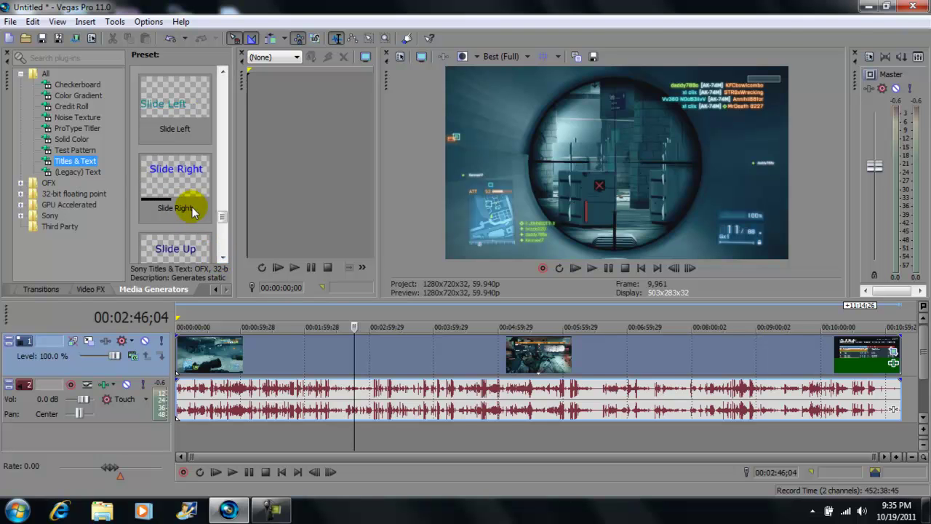
click(223, 260)
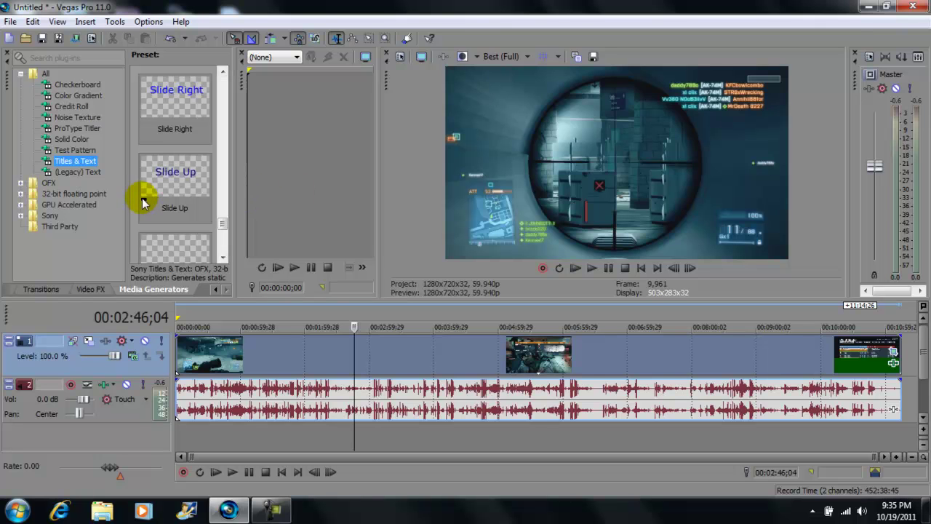
- Return to the Video FX list with the Color Corrector presets showing
click(94, 291)
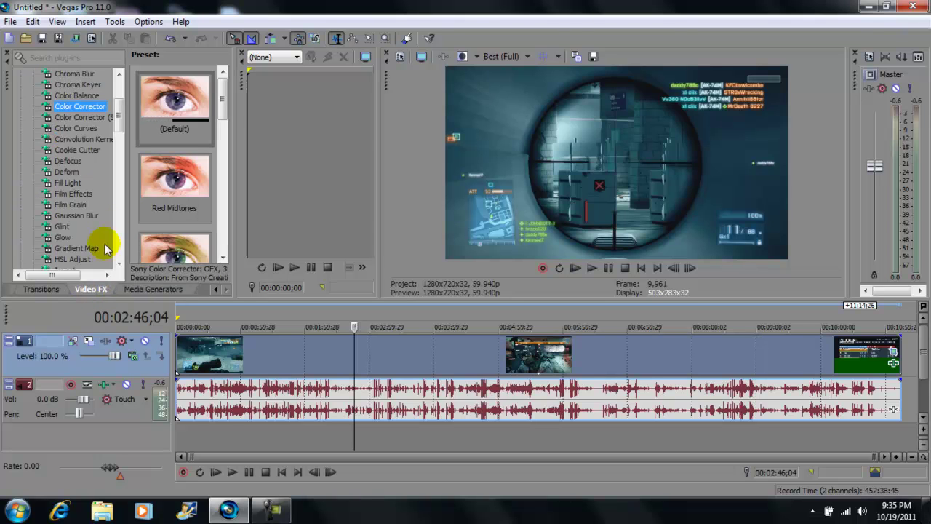
mouse_move(174, 182)
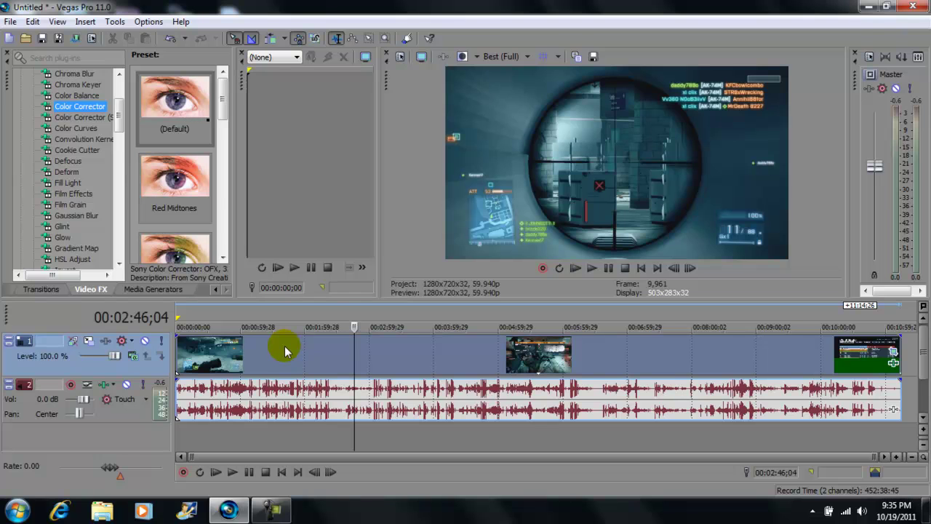
click(287, 516)
click(495, 469)
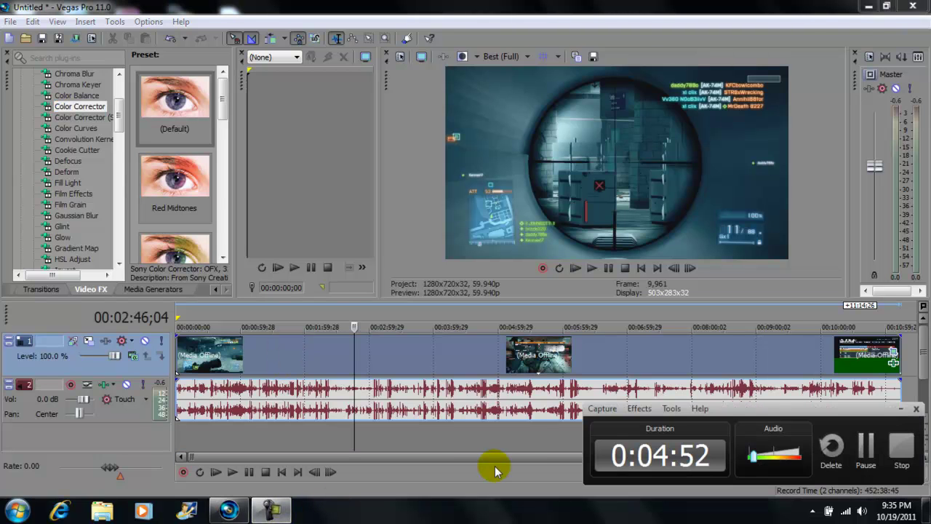